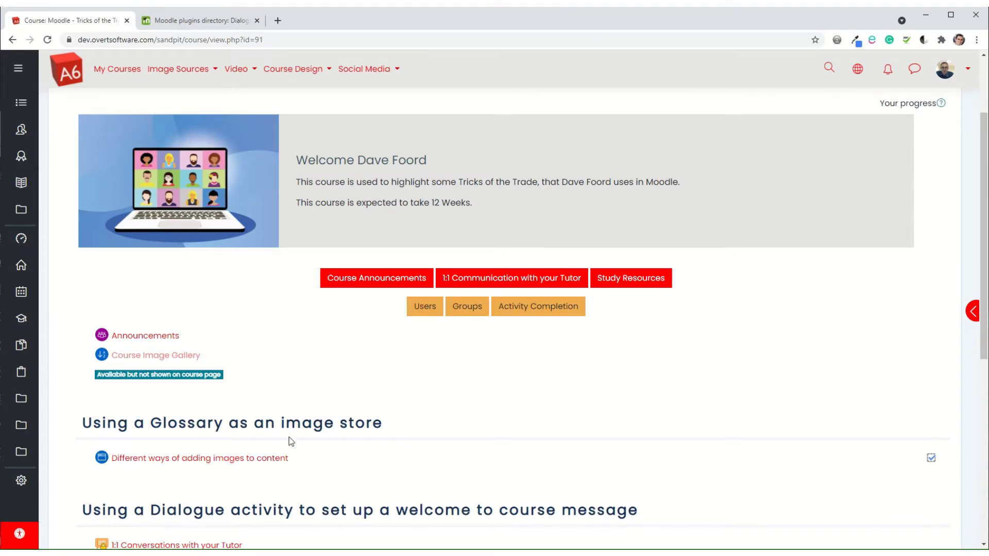
Step: Glance at the Dialogue plugin directory, then open '1:1 Conversations with your Tutor' and its gear menu
{"action": "scroll", "coordinate": [298, 442], "scroll_direction": "down", "scroll_amount": 2}
{"action": "scroll", "coordinate": [298, 441], "scroll_direction": "down", "scroll_amount": 2}
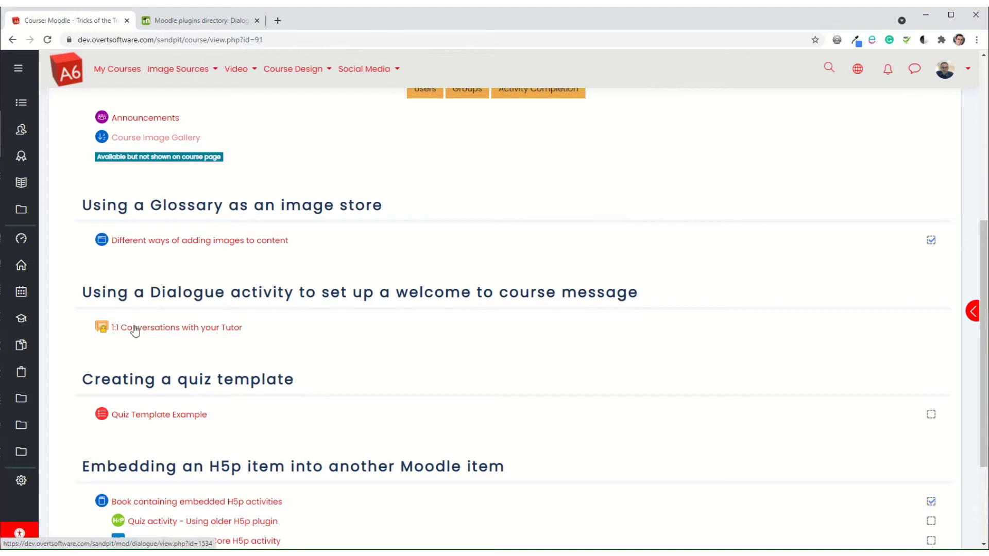
{"action": "left_click", "coordinate": [195, 23]}
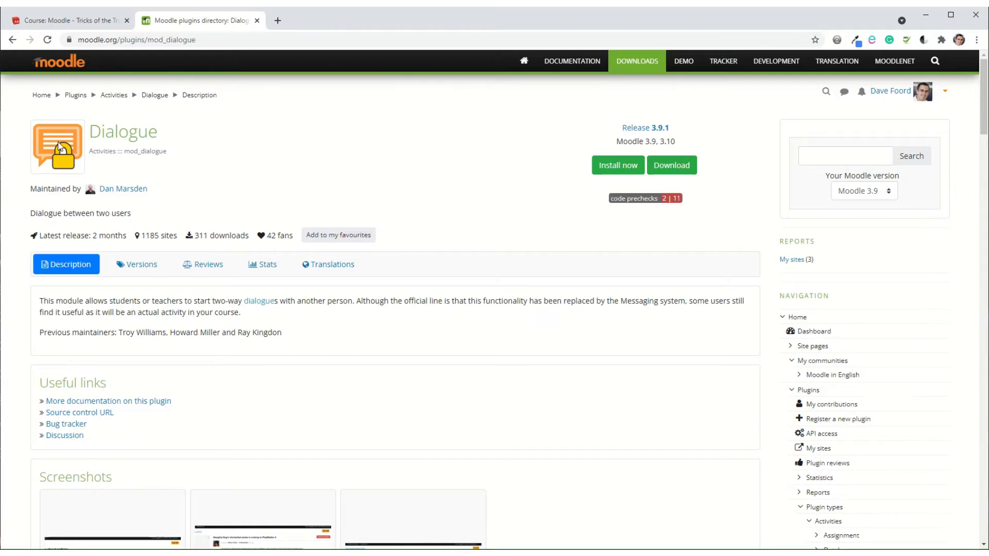
{"action": "left_click", "coordinate": [69, 20]}
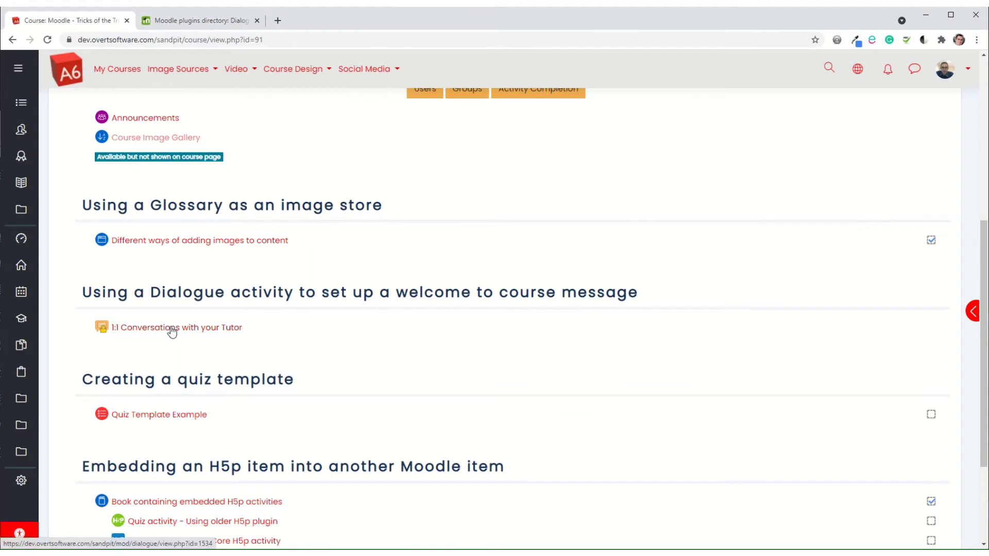
{"action": "left_click", "coordinate": [173, 331]}
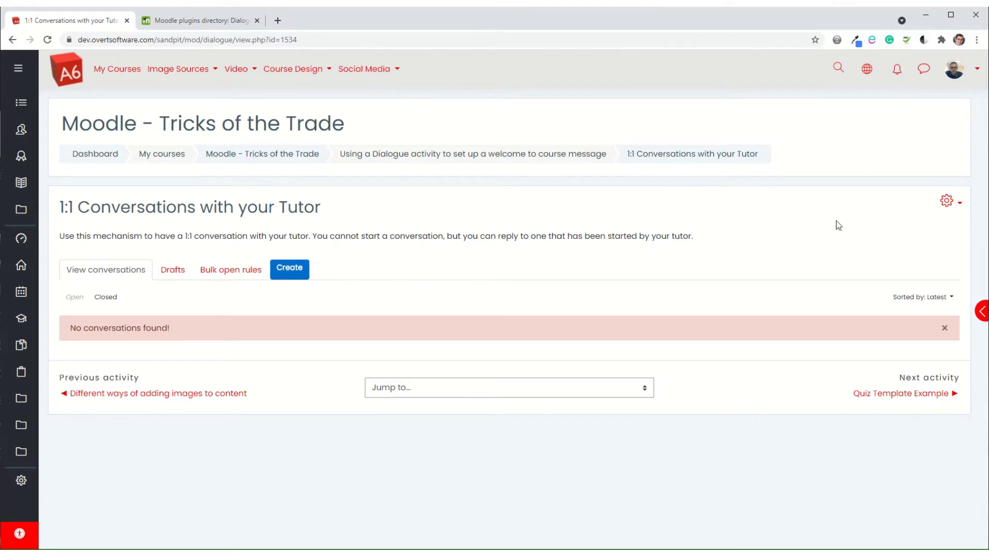
{"action": "left_click", "coordinate": [947, 201]}
Step: In the dialogue's Edit settings, tick 'Use course groups' and choose Save and display
{"action": "left_click", "coordinate": [867, 222]}
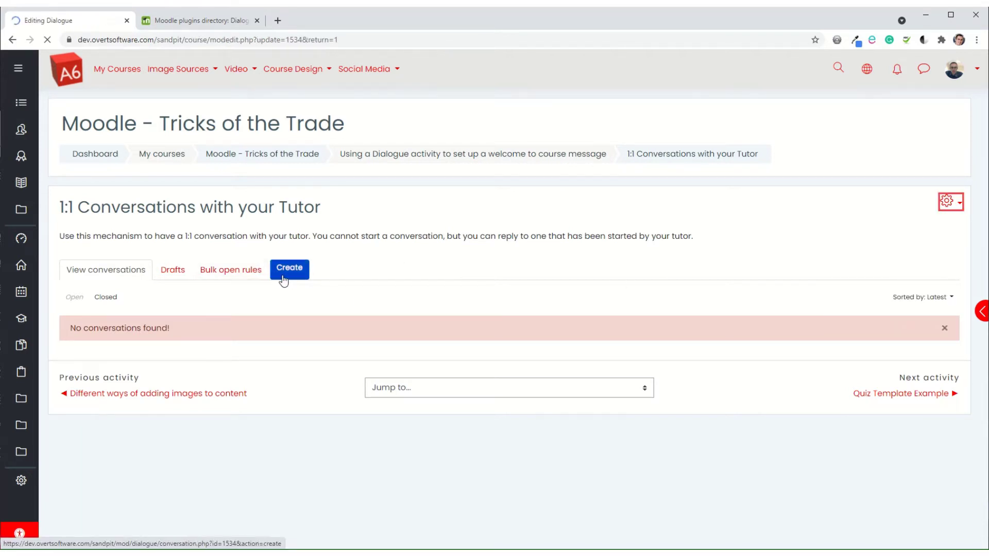
{"action": "scroll", "coordinate": [231, 267], "scroll_direction": "down", "scroll_amount": 3}
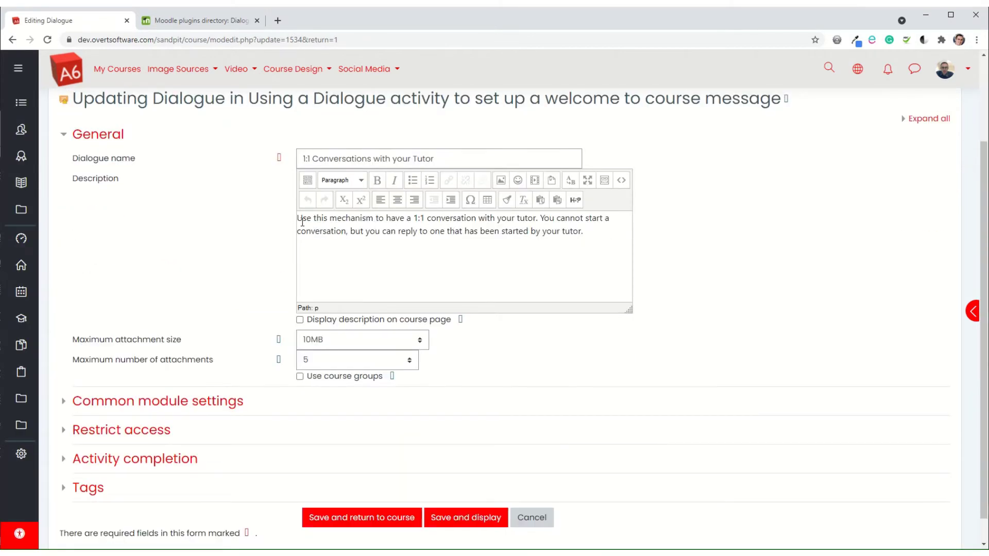
{"action": "scroll", "coordinate": [289, 272], "scroll_direction": "down", "scroll_amount": 1}
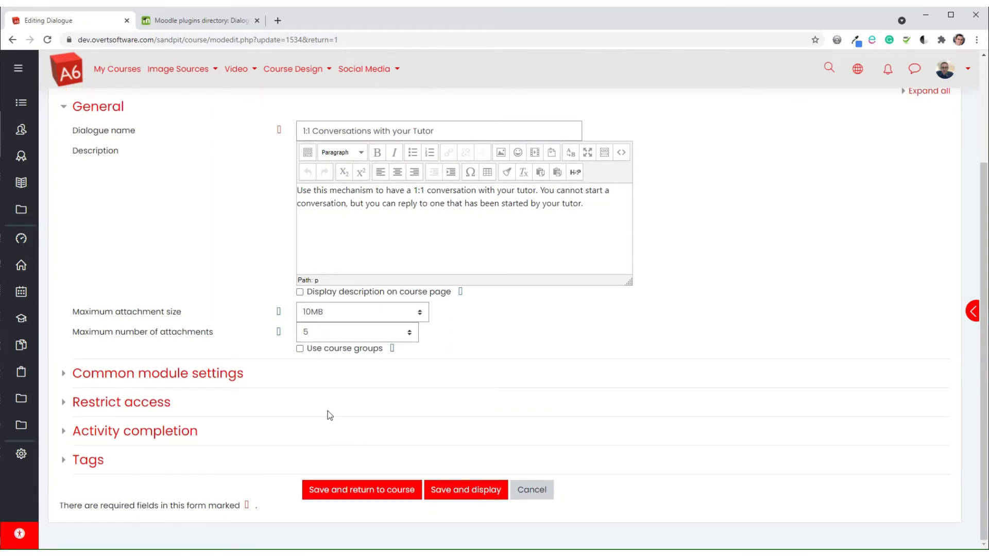
{"action": "left_click", "coordinate": [300, 350]}
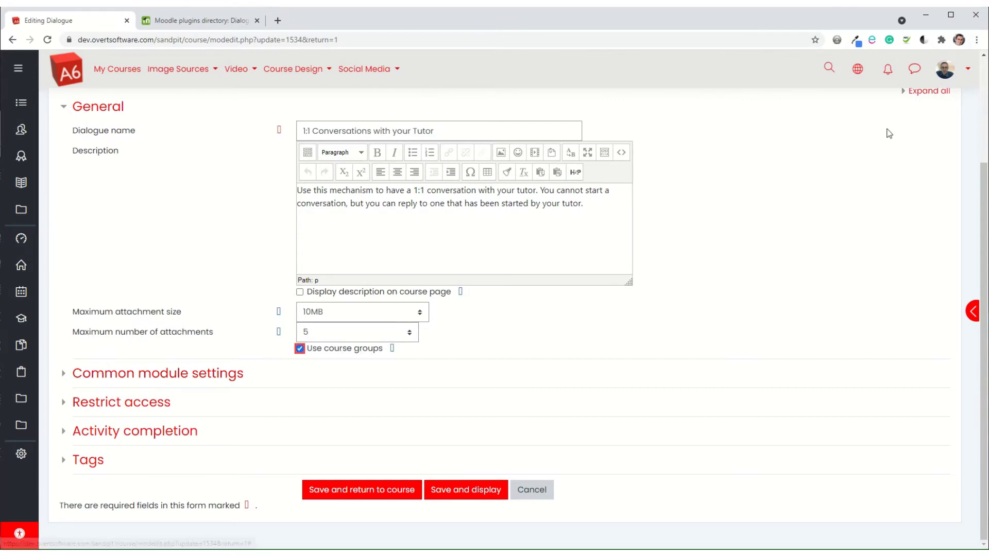
{"action": "left_click", "coordinate": [924, 92]}
{"action": "scroll", "coordinate": [156, 231], "scroll_direction": "down", "scroll_amount": 2}
{"action": "scroll", "coordinate": [157, 231], "scroll_direction": "down", "scroll_amount": 2}
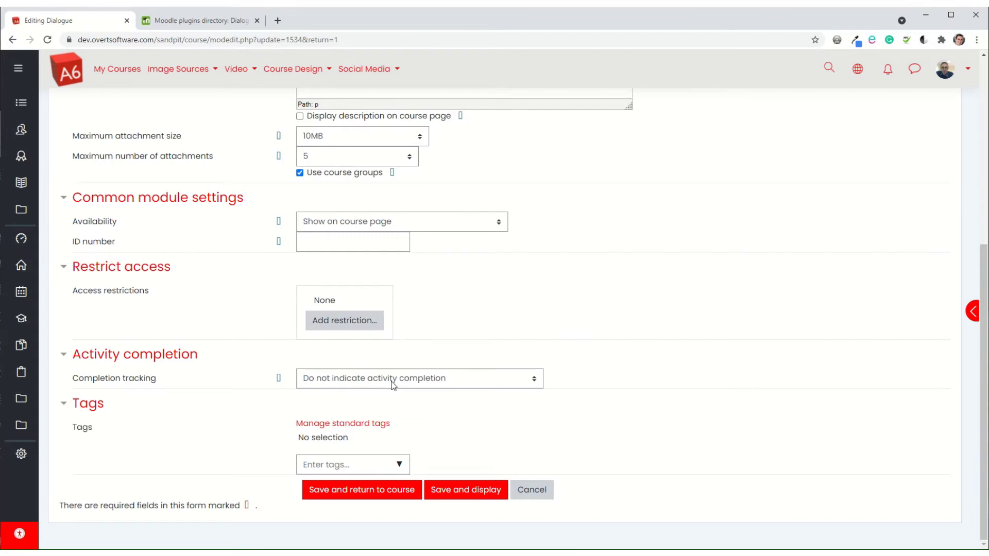
{"action": "left_click", "coordinate": [451, 495]}
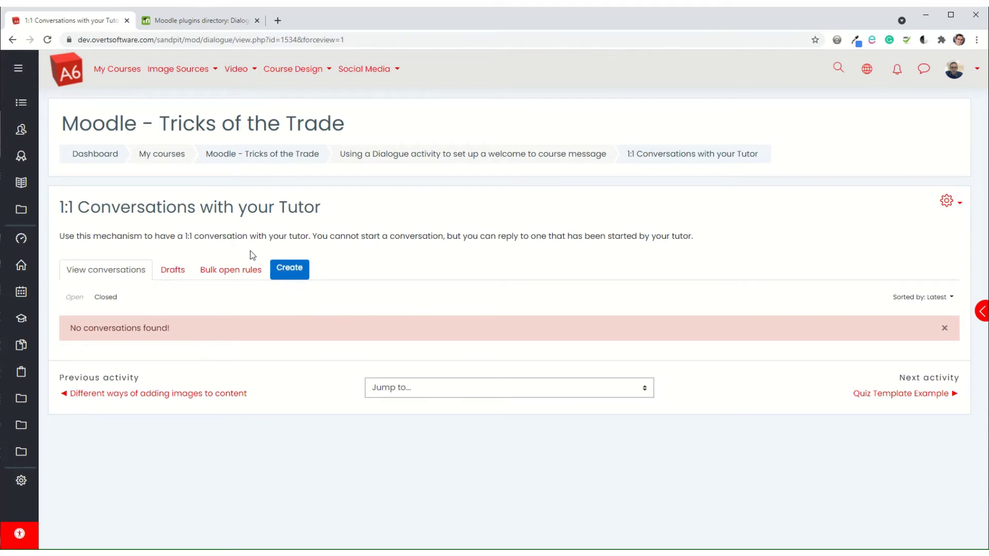
Step: Override the Student role to Prevent Open a conversation, Close a conversation and Close any, then save
{"action": "left_click", "coordinate": [943, 206]}
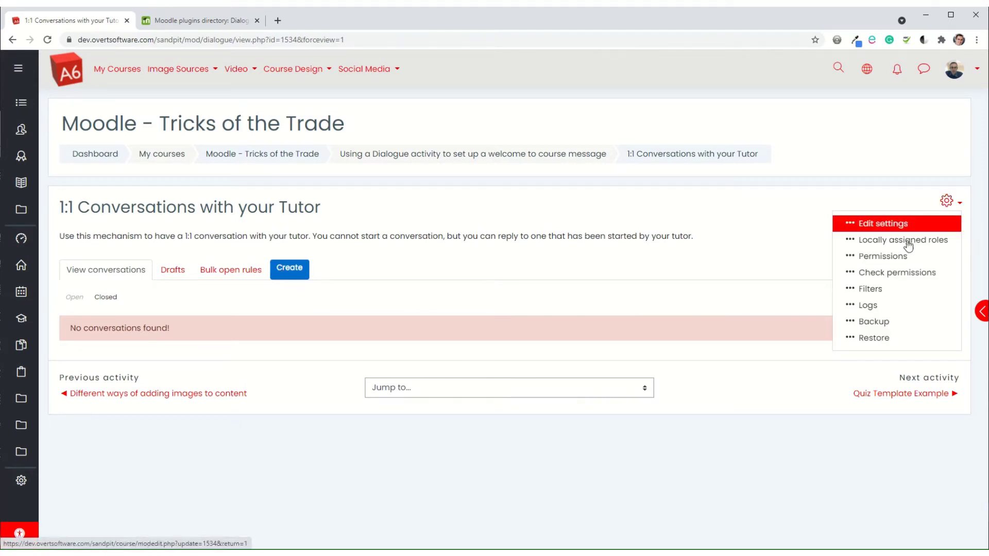
{"action": "left_click", "coordinate": [876, 258]}
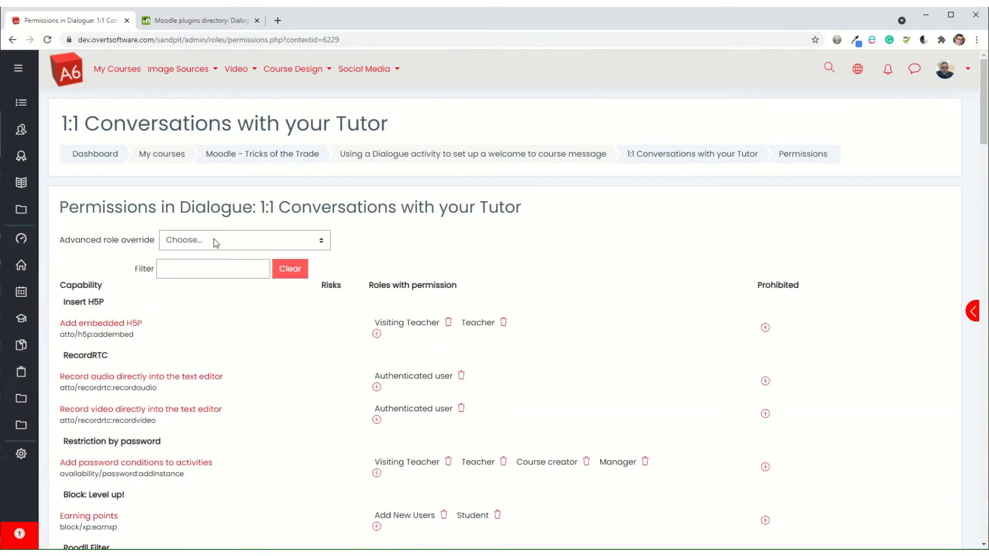
{"action": "left_click", "coordinate": [216, 242]}
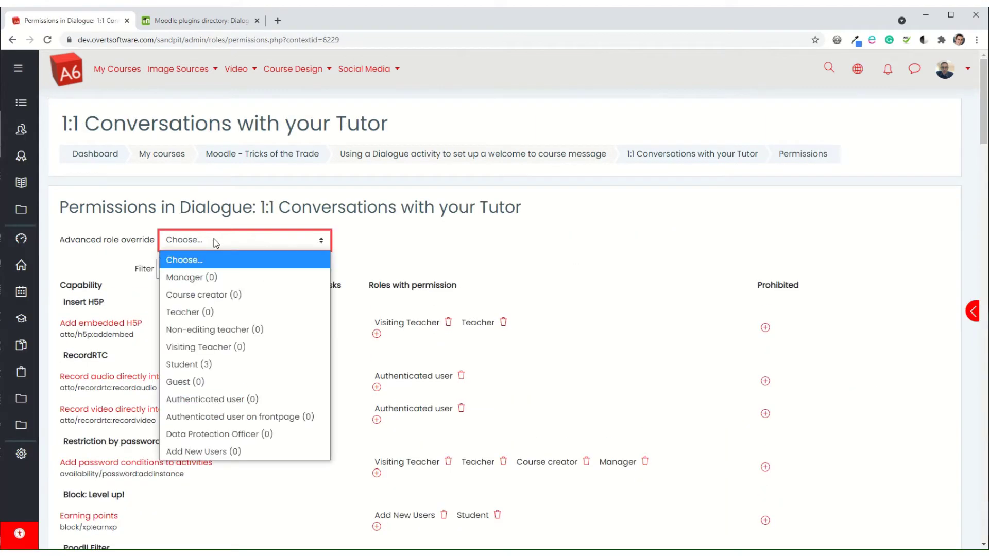
{"action": "left_click", "coordinate": [209, 361]}
{"action": "scroll", "coordinate": [462, 345], "scroll_direction": "down", "scroll_amount": 3}
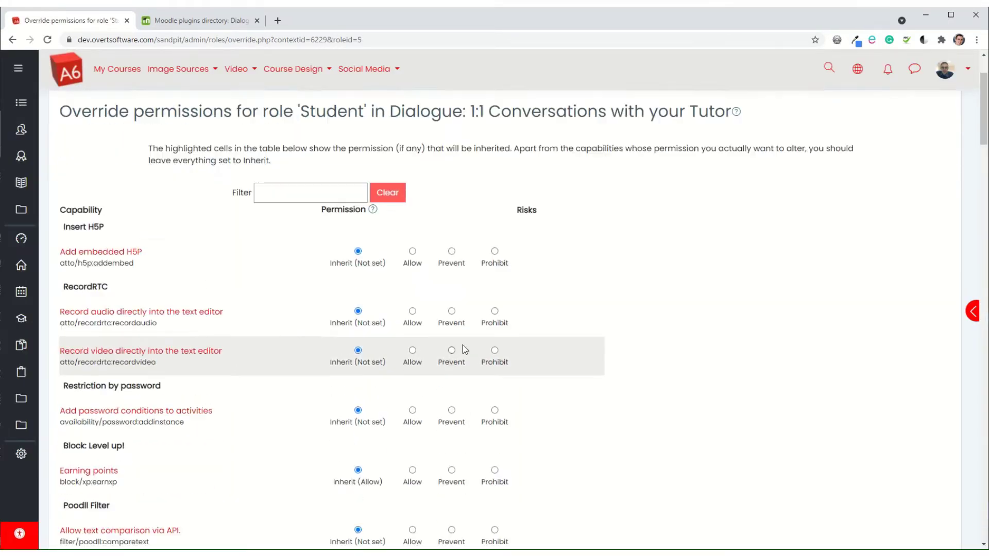
{"action": "scroll", "coordinate": [542, 352], "scroll_direction": "down", "scroll_amount": 5}
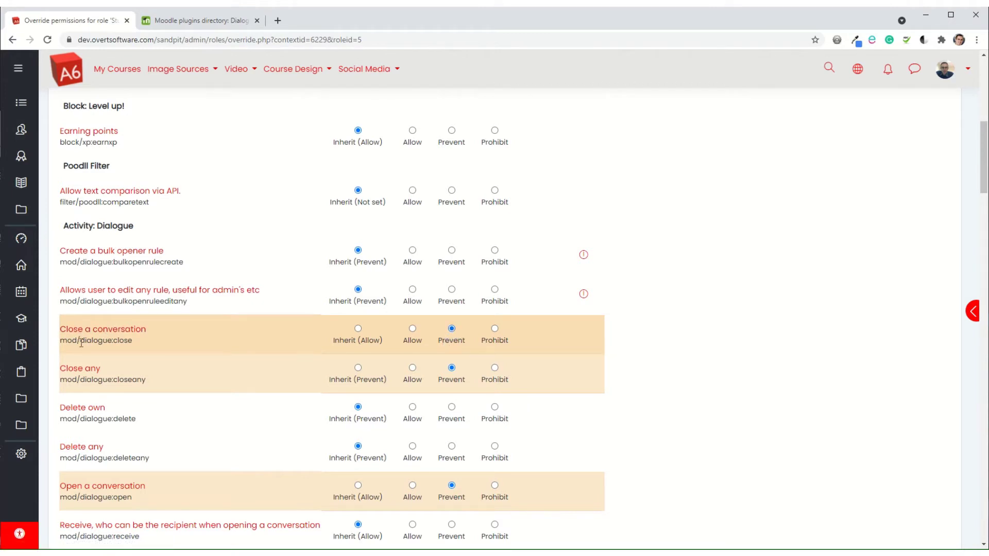
{"action": "scroll", "coordinate": [81, 343], "scroll_direction": "down", "scroll_amount": 2}
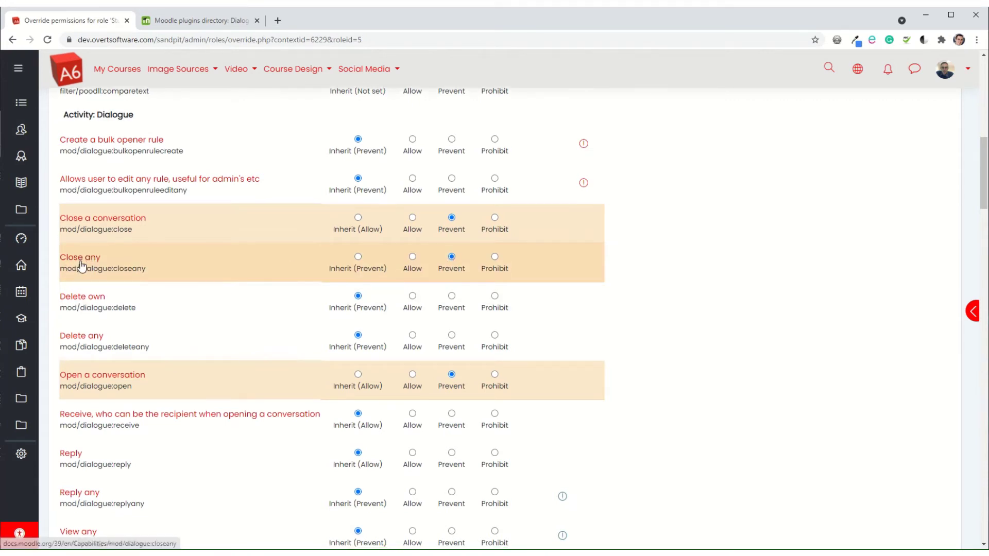
{"action": "scroll", "coordinate": [80, 273], "scroll_direction": "down", "scroll_amount": 2}
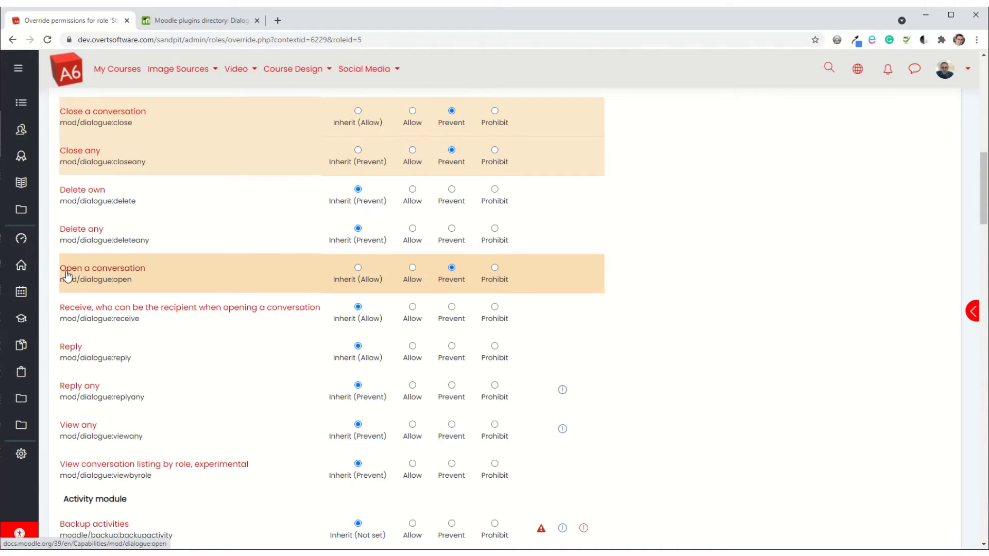
{"action": "scroll", "coordinate": [680, 277], "scroll_direction": "down", "scroll_amount": 4}
{"action": "scroll", "coordinate": [681, 273], "scroll_direction": "down", "scroll_amount": 20}
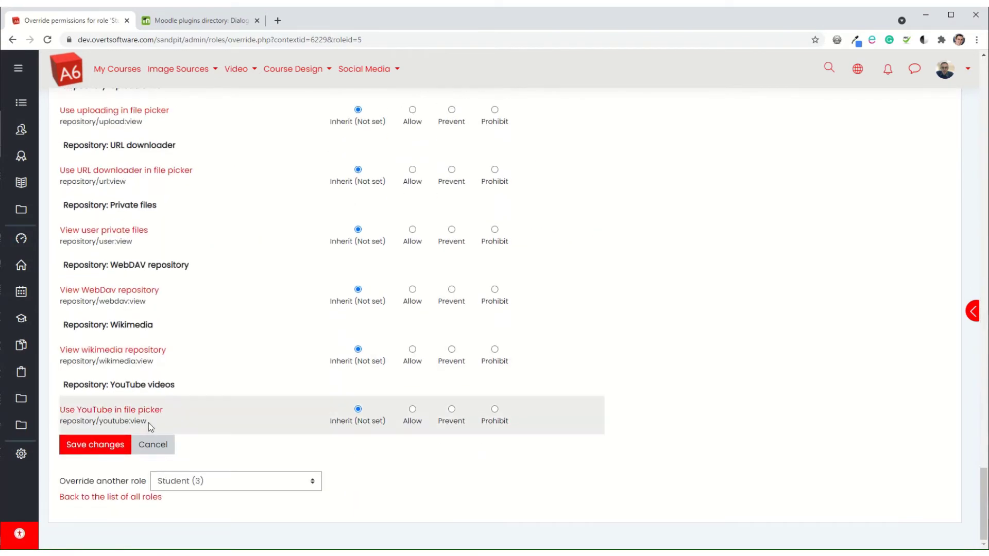
{"action": "left_click", "coordinate": [82, 446]}
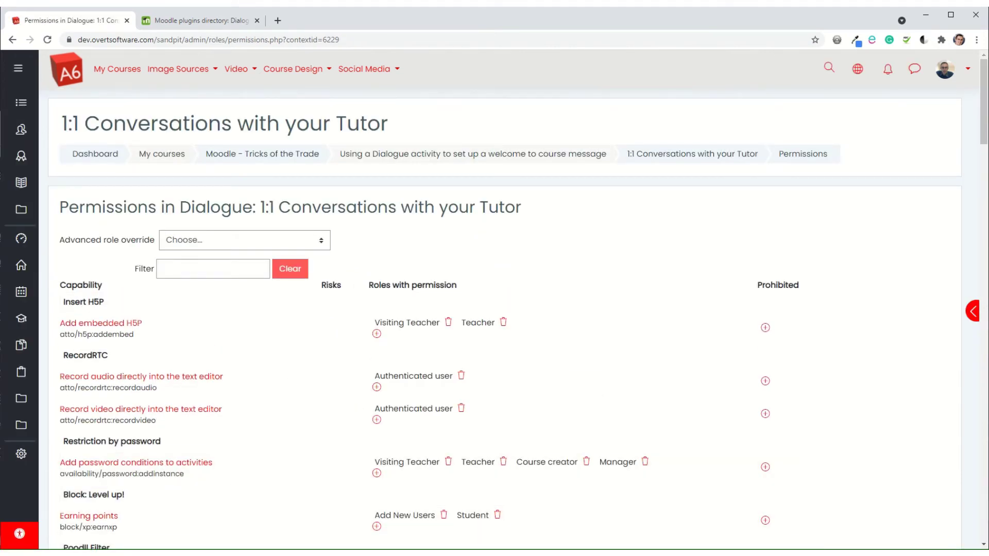
Step: In the student's Firefox window, open '1:1 Conversations with your Tutor' to check for a start option
{"action": "key", "text": "alt+Tab"}
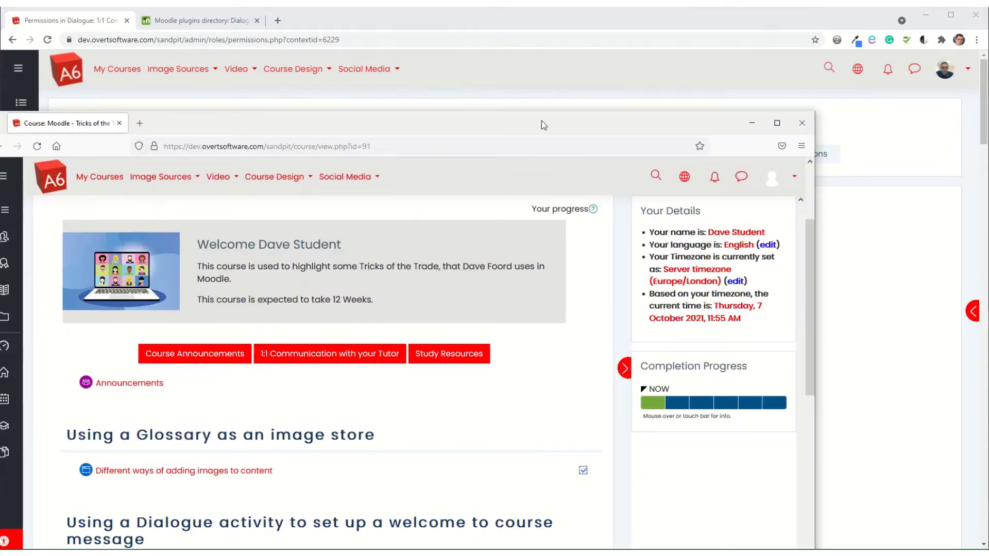
{"action": "left_click_drag", "start_coordinate": [542, 121], "coordinate": [568, 35]}
{"action": "scroll", "coordinate": [397, 243], "scroll_direction": "down", "scroll_amount": 3}
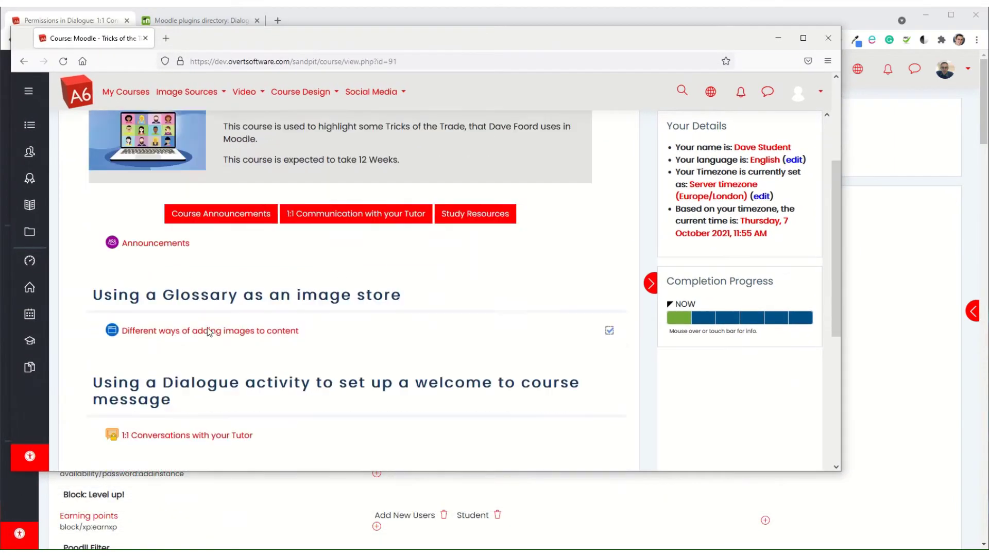
{"action": "left_click", "coordinate": [173, 329]}
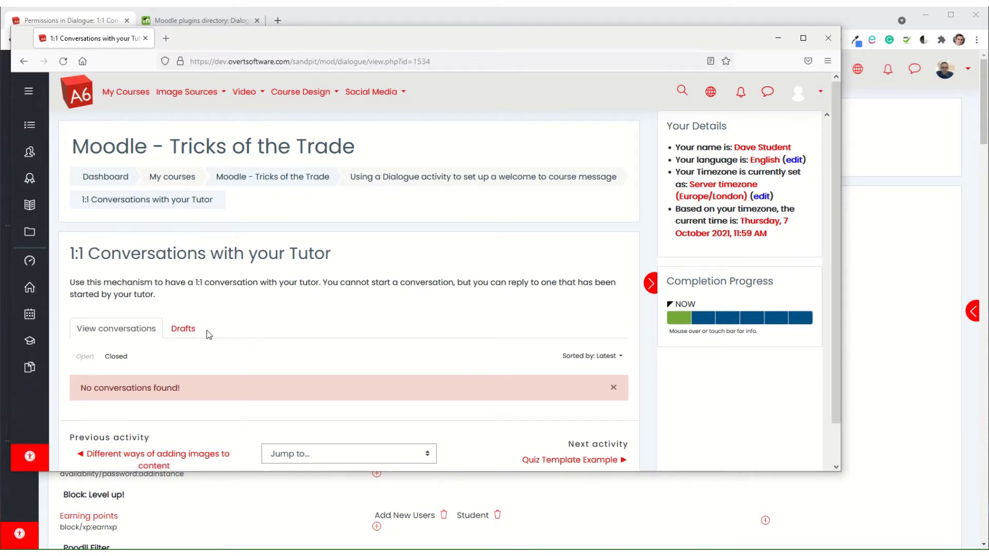
Step: Back in the teacher's Chrome window, return to the activity through the course breadcrumb
{"action": "left_click", "coordinate": [910, 282]}
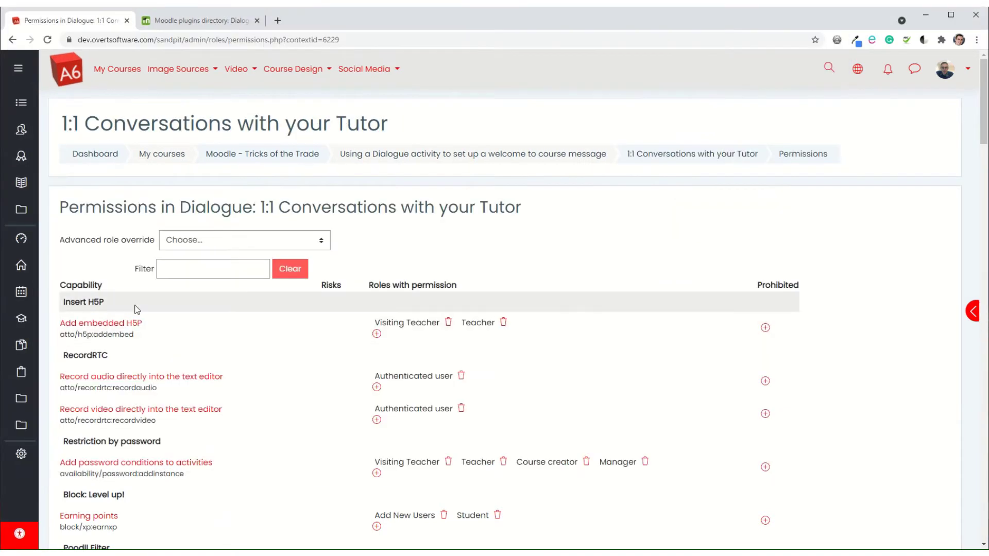
{"action": "scroll", "coordinate": [365, 235], "scroll_direction": "down", "scroll_amount": 1}
{"action": "scroll", "coordinate": [366, 234], "scroll_direction": "up", "scroll_amount": 1}
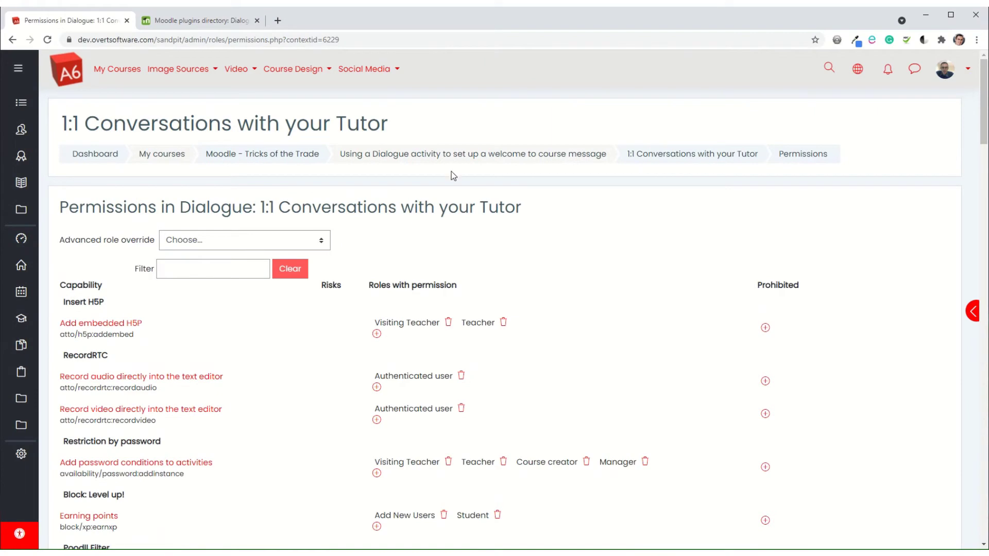
{"action": "left_click", "coordinate": [263, 155]}
{"action": "scroll", "coordinate": [227, 286], "scroll_direction": "down", "scroll_amount": 4}
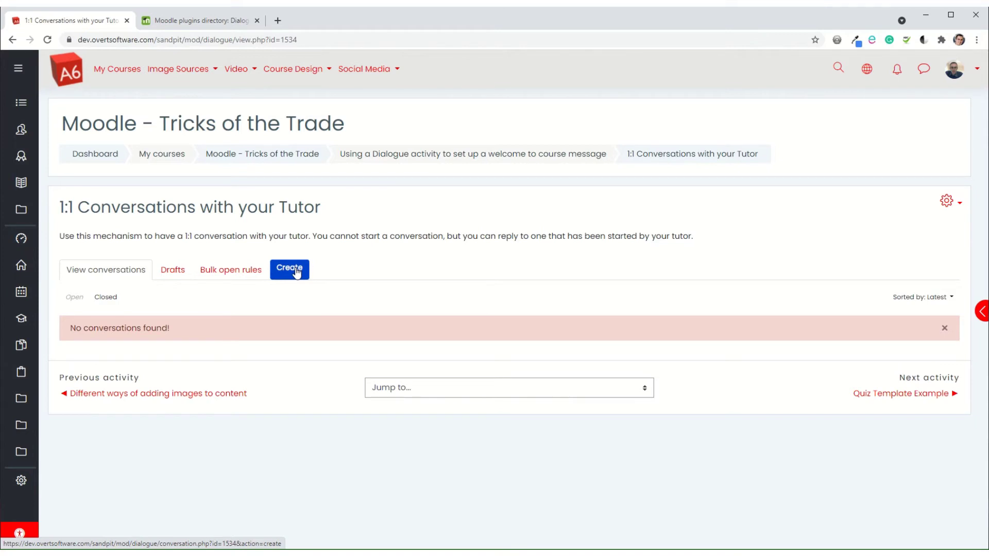
Step: Create a new conversation and expand its Bulk open rule section
{"action": "left_click", "coordinate": [296, 272]}
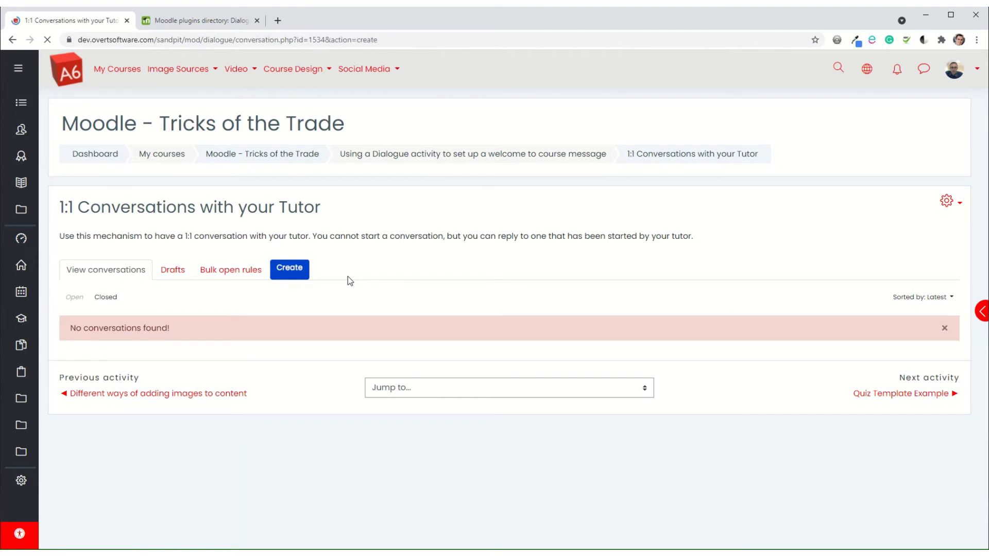
{"action": "scroll", "coordinate": [347, 276], "scroll_direction": "down", "scroll_amount": 2}
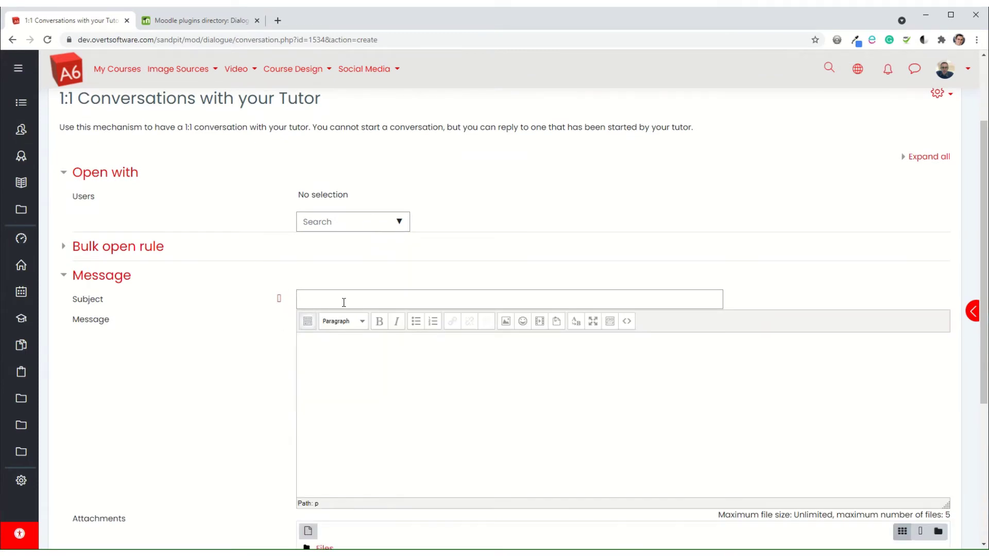
{"action": "left_click", "coordinate": [110, 248]}
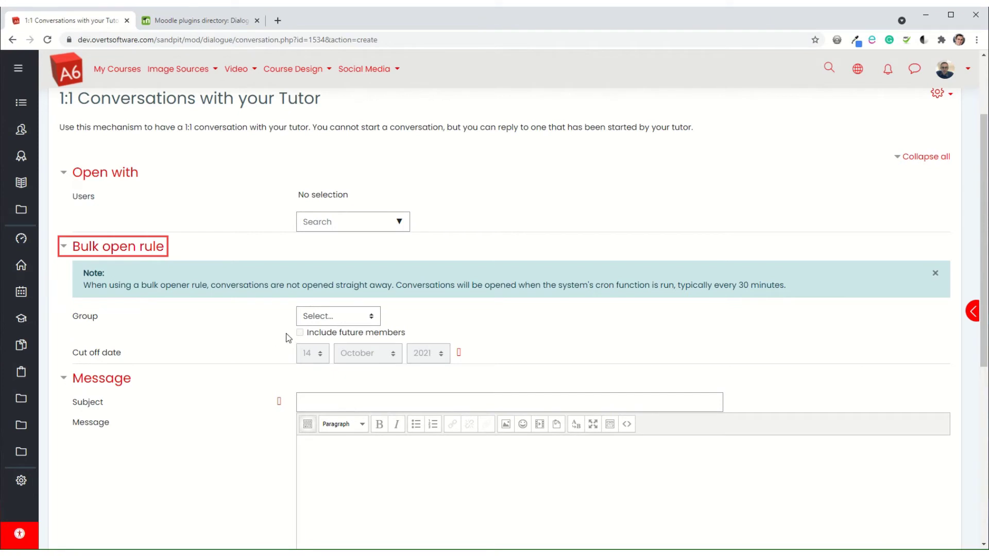
Step: Target the bulk open rule at Group A, include future members, and set the cut-off year to 2050
{"action": "left_click", "coordinate": [348, 317]}
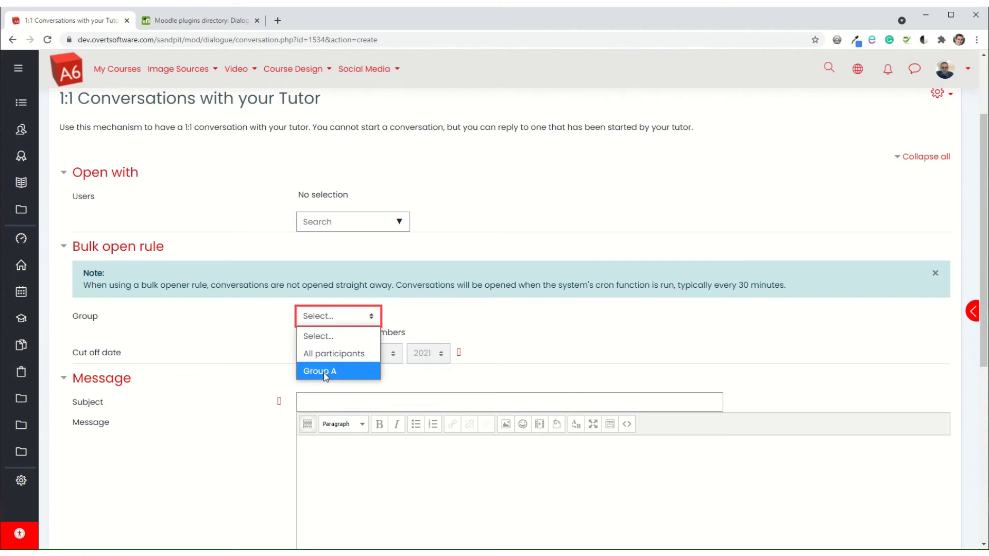
{"action": "left_click", "coordinate": [324, 371]}
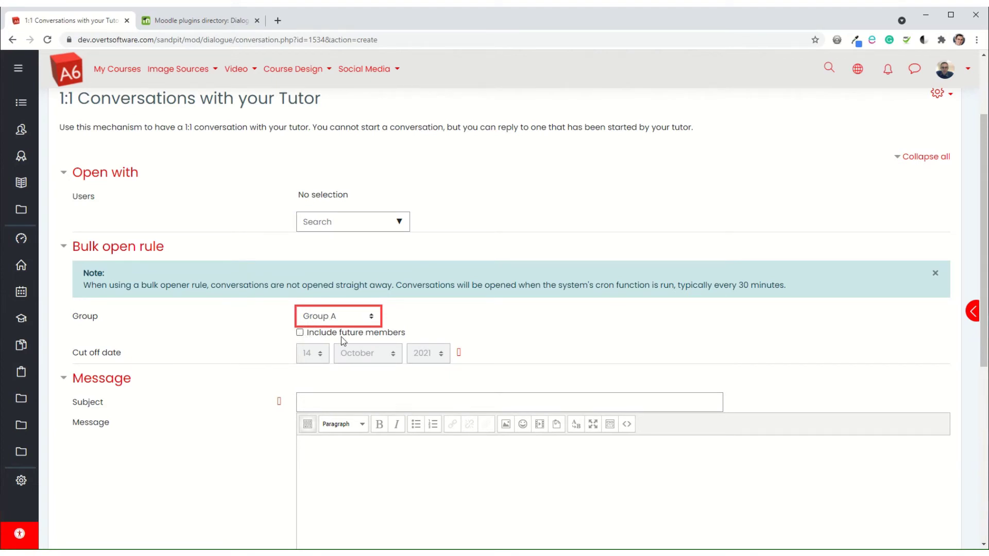
{"action": "left_click", "coordinate": [300, 333]}
{"action": "scroll", "coordinate": [288, 320], "scroll_direction": "down", "scroll_amount": 2}
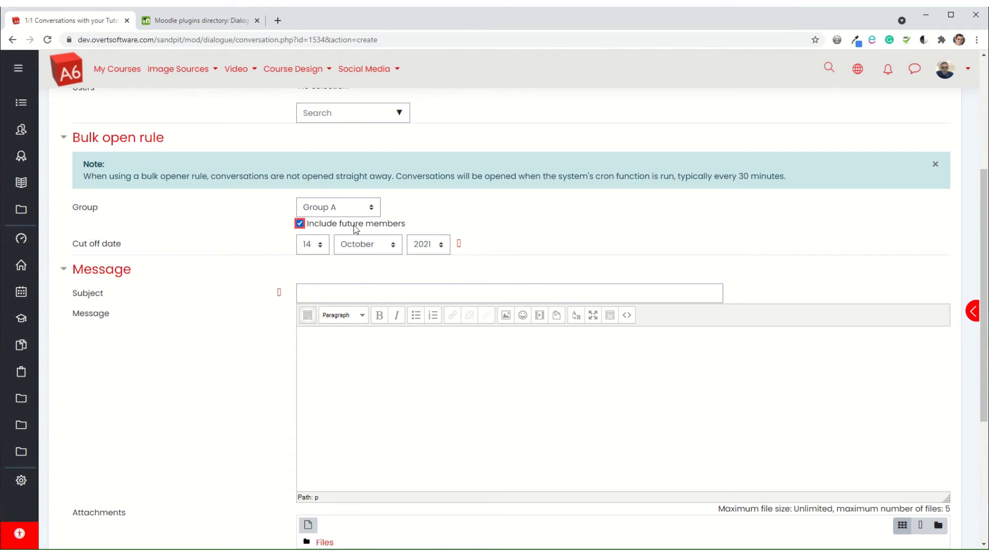
{"action": "left_click", "coordinate": [442, 245]}
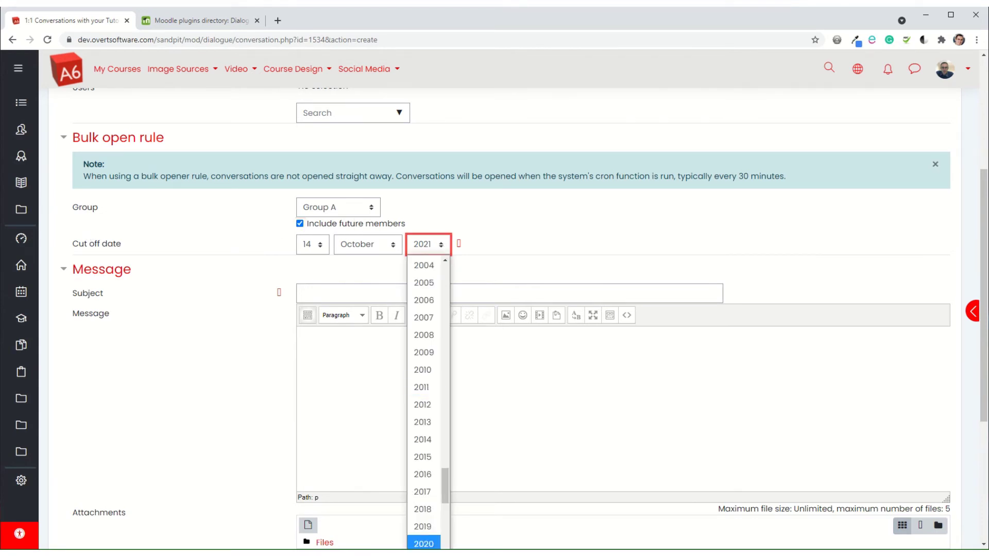
{"action": "left_click_drag", "start_coordinate": [448, 488], "coordinate": [445, 545]}
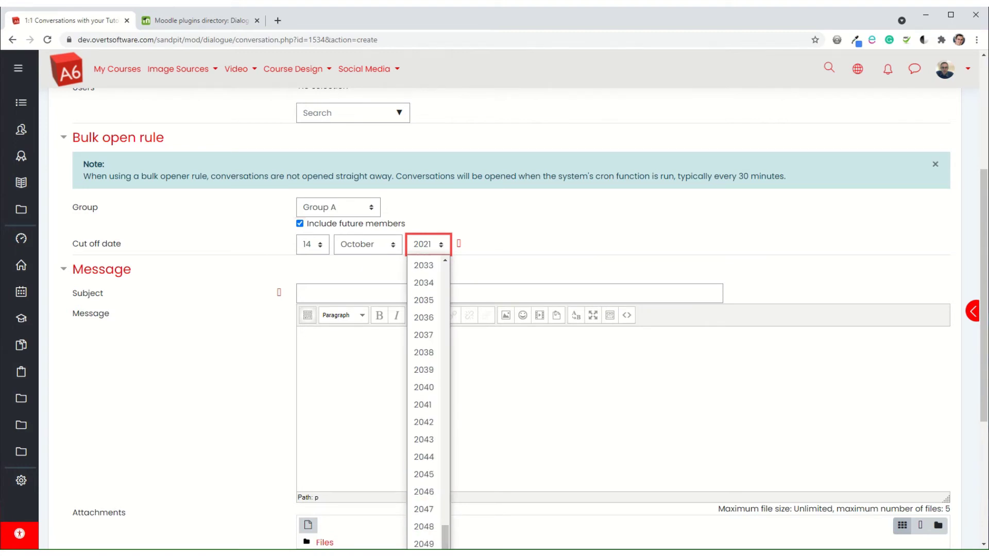
{"action": "left_click", "coordinate": [423, 544]}
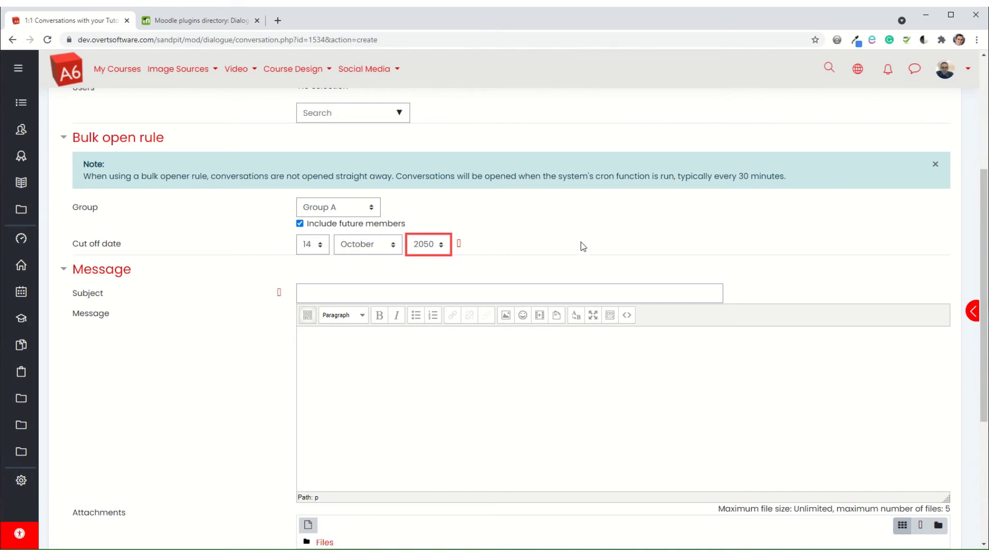
Step: Give the message subject 'Welcome To this course' and a body introducing the tutor, then send it
{"action": "scroll", "coordinate": [582, 247], "scroll_direction": "down", "scroll_amount": 2}
{"action": "left_click", "coordinate": [348, 189]}
{"action": "type", "text": "Welcome"}
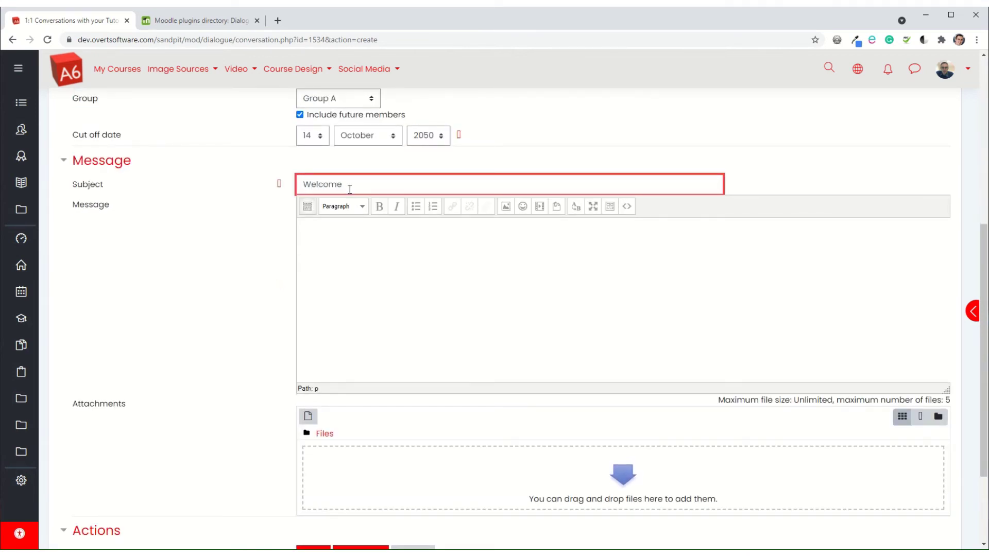
{"action": "type", "text": " To this c"}
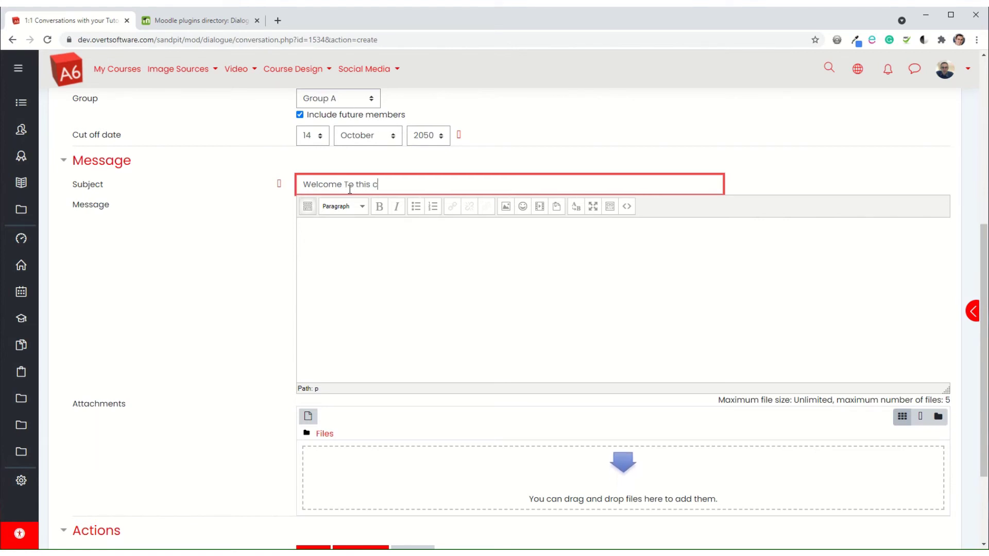
{"action": "type", "text": "ourse"}
{"action": "left_click", "coordinate": [359, 267]}
{"action": "type", "text": "Hi - My n"}
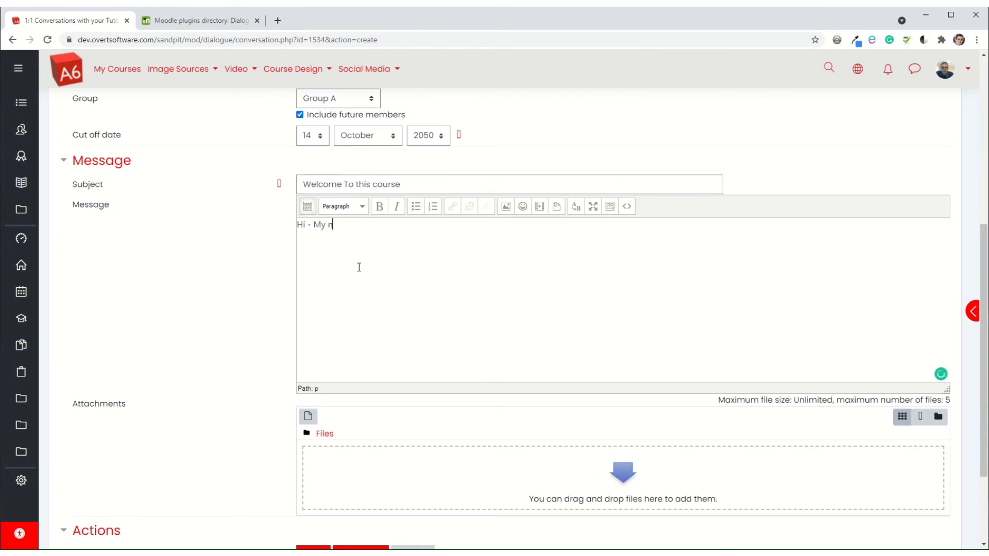
{"action": "type", "text": "ame is Dave, I will be your "}
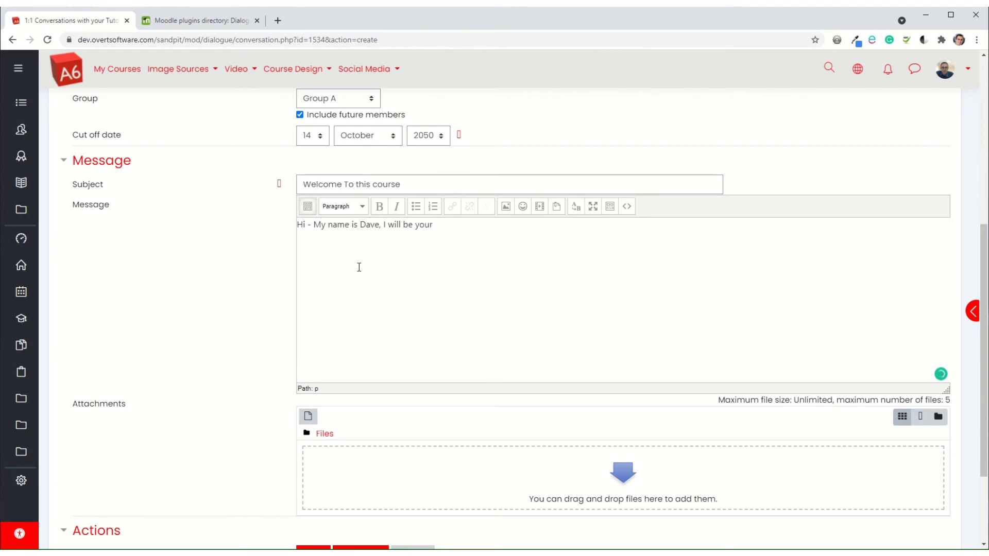
{"action": "type", "text": "tutor....."}
{"action": "scroll", "coordinate": [420, 289], "scroll_direction": "down", "scroll_amount": 2}
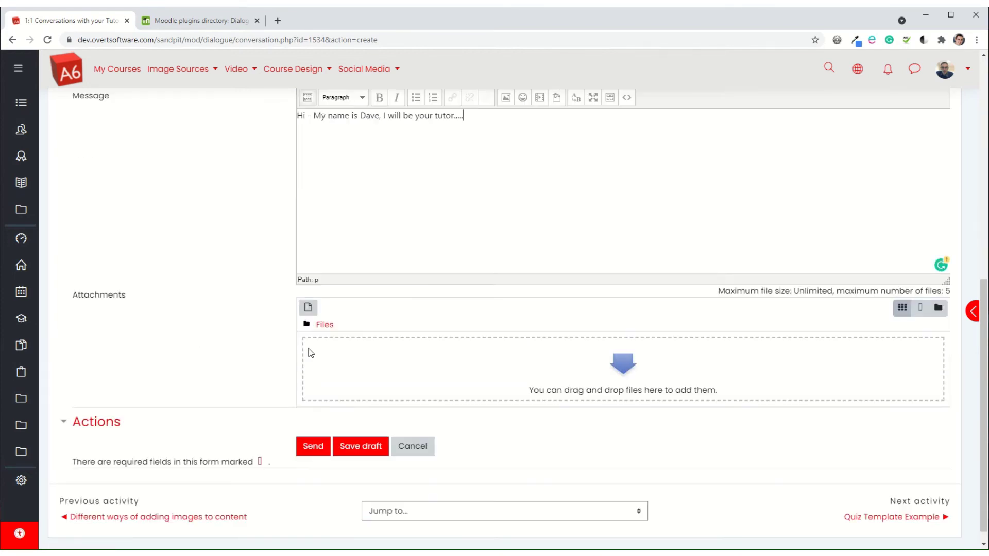
{"action": "left_click", "coordinate": [370, 190]}
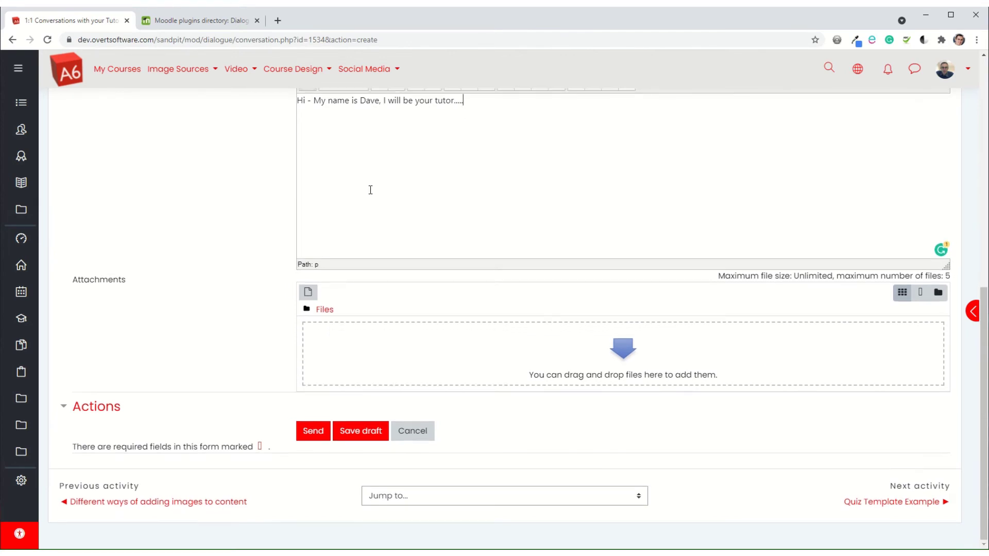
{"action": "left_click", "coordinate": [316, 434]}
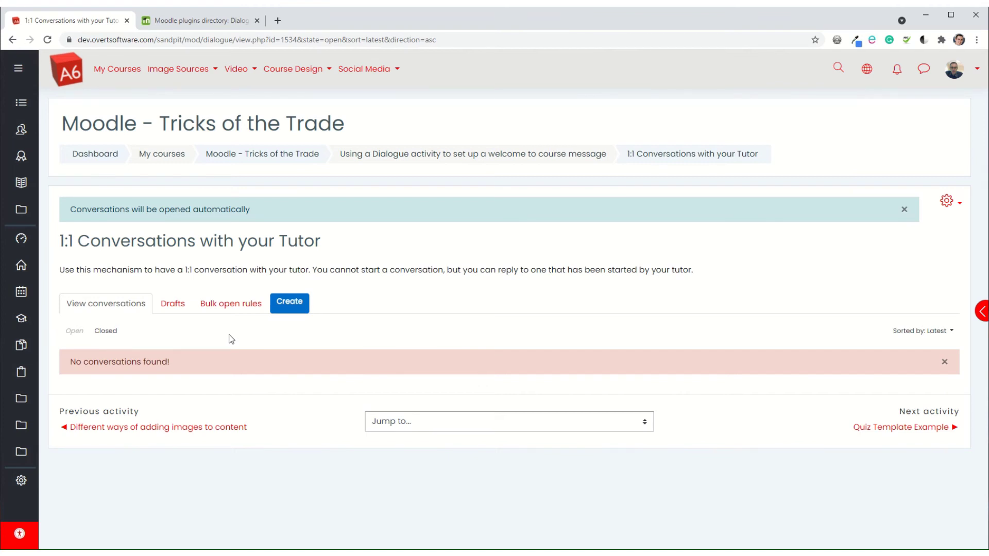
Step: Switch to the student's window and reload it until 'Welcome To this course' appears
{"action": "left_click", "coordinate": [163, 545]}
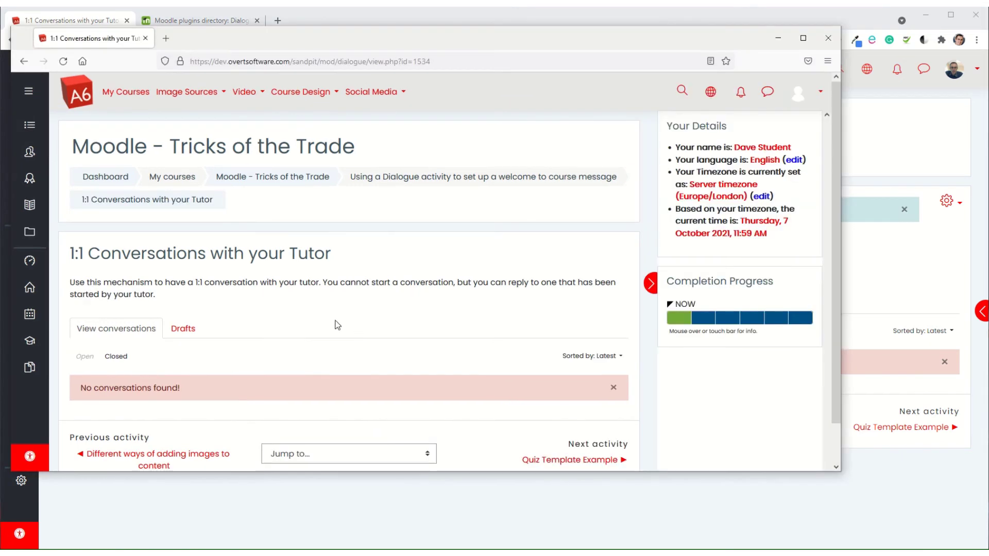
{"action": "left_click", "coordinate": [63, 60]}
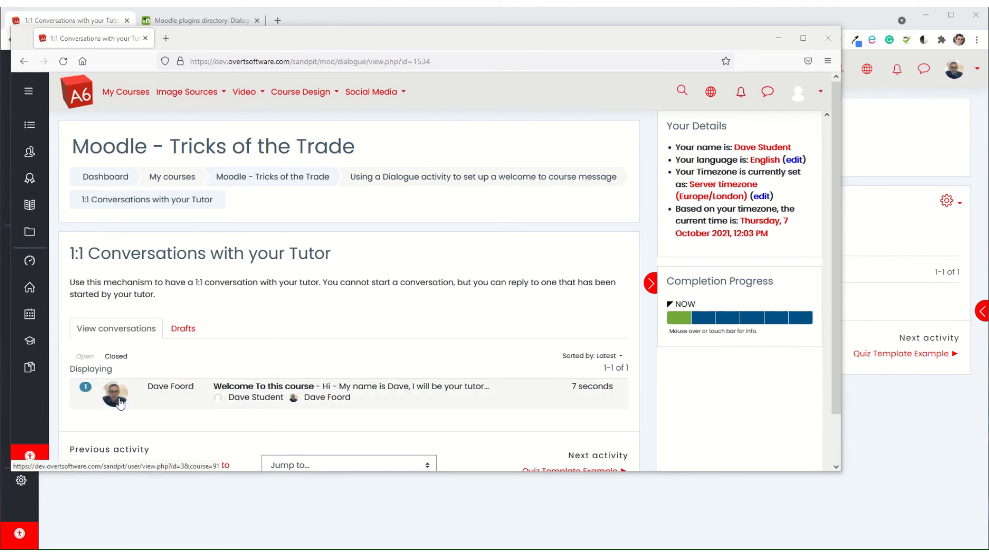
Step: As the student, open 'Welcome To this course' and send the reply 'Hi - can you help me'
{"action": "left_click", "coordinate": [325, 397]}
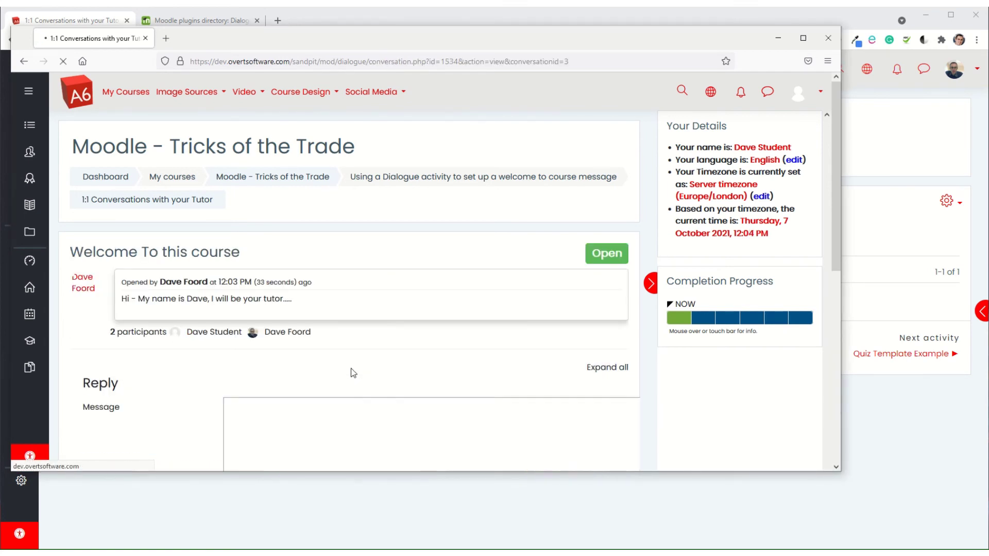
{"action": "scroll", "coordinate": [175, 334], "scroll_direction": "down", "scroll_amount": 3}
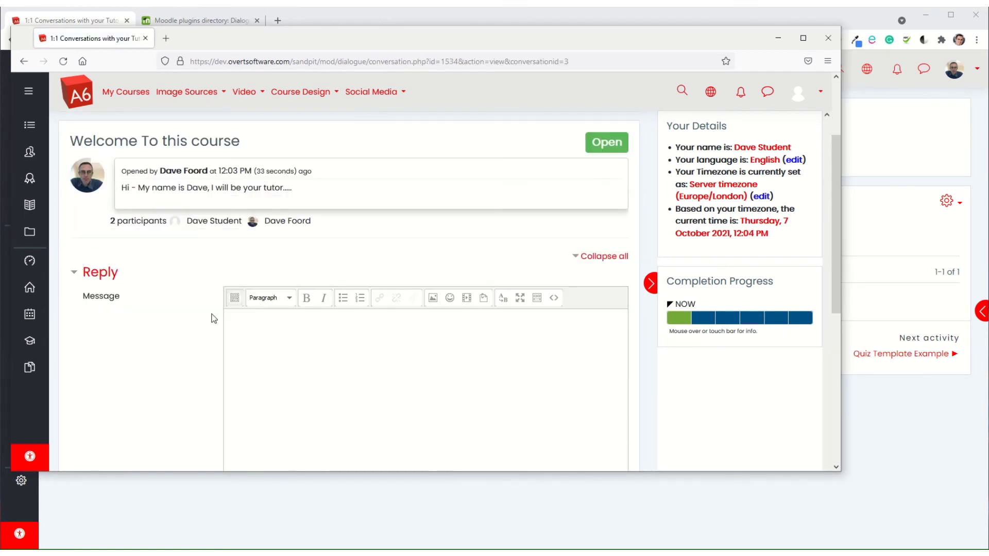
{"action": "left_click", "coordinate": [272, 340]}
{"action": "type", "text": "Hi - can you help me...."}
{"action": "scroll", "coordinate": [292, 345], "scroll_direction": "down", "scroll_amount": 9}
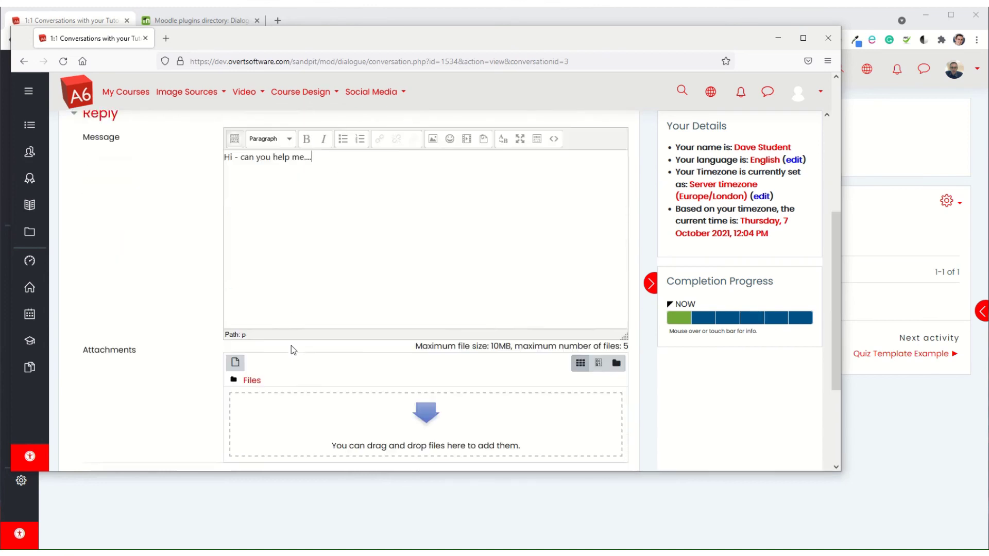
{"action": "left_click", "coordinate": [236, 358]}
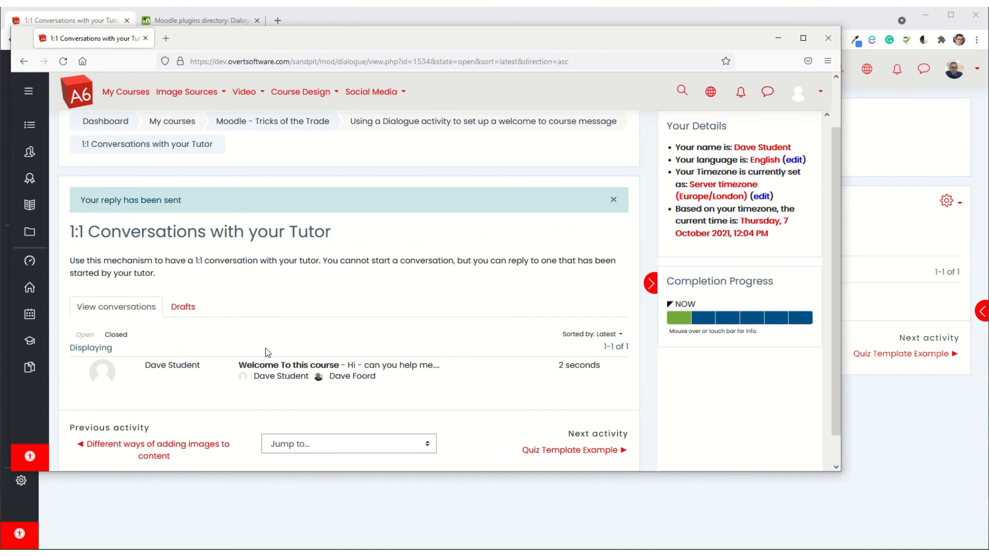
{"action": "scroll", "coordinate": [267, 352], "scroll_direction": "down", "scroll_amount": 1}
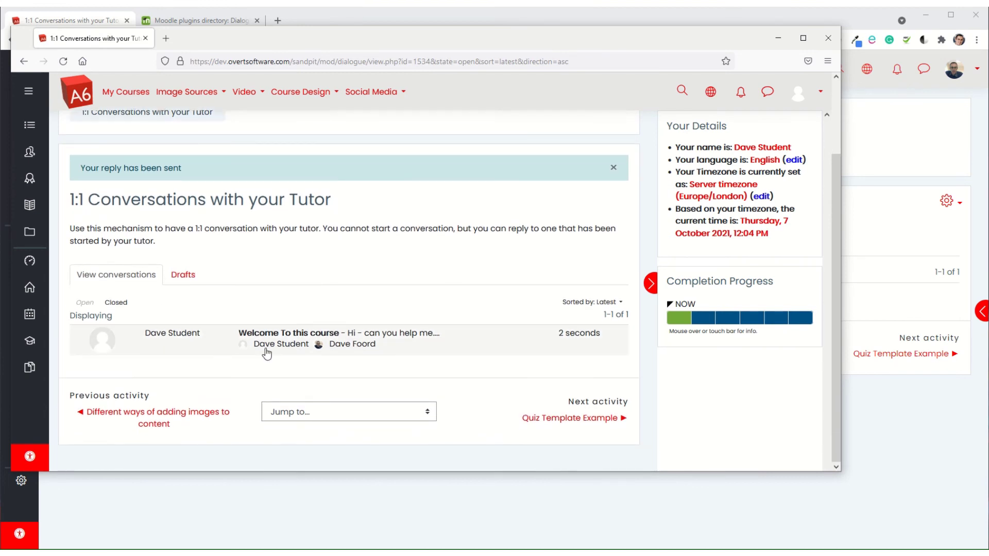